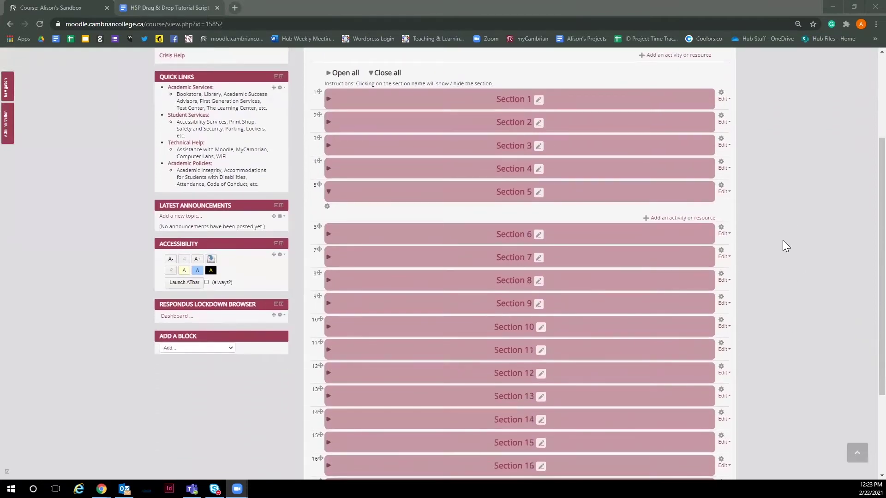
Step: Add a new Interactive Content activity to Section 5 and bring up the H5P content type list
click(683, 218)
drag(434, 221, 439, 285)
click(396, 278)
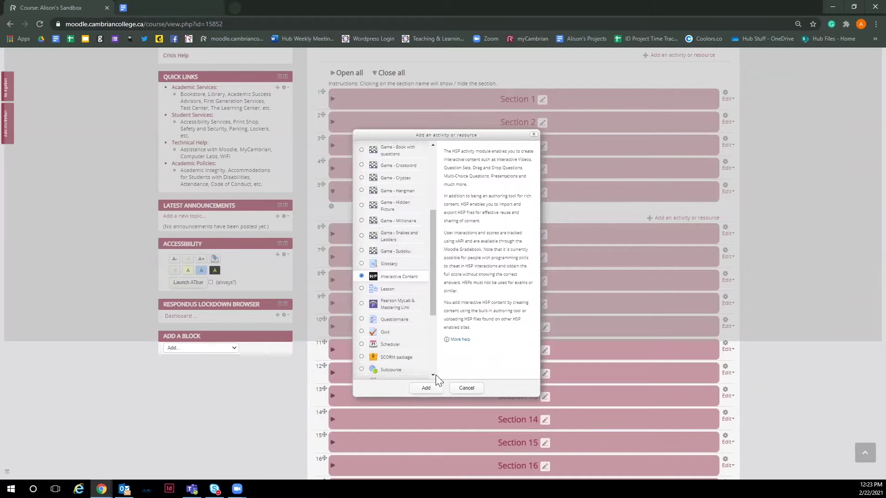
click(426, 388)
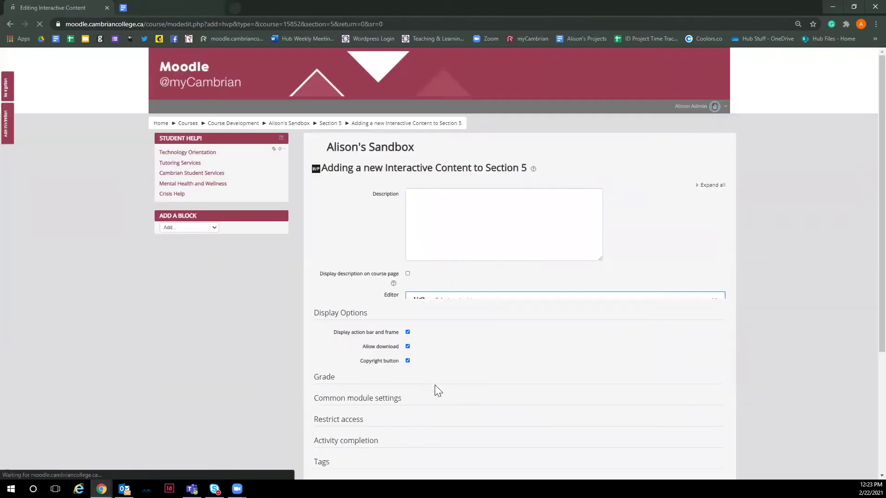
scroll(800, 260, down, 4)
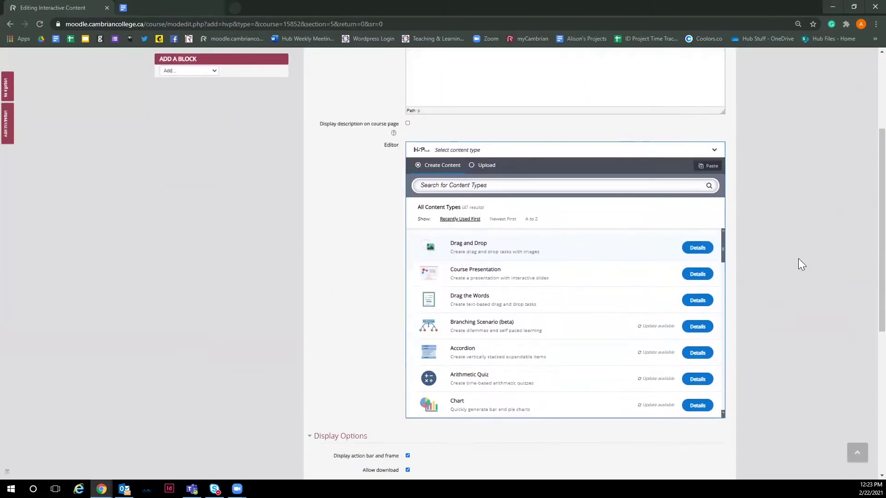
click(477, 158)
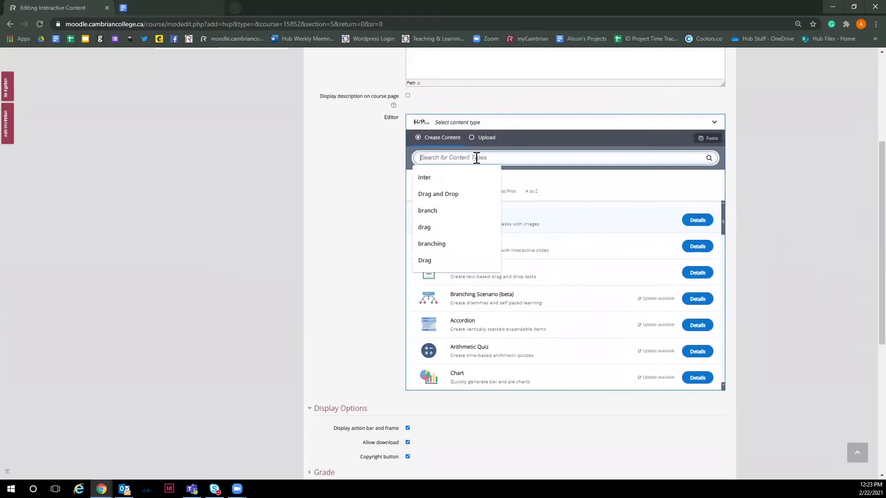
click(390, 167)
mouse_move(721, 216)
mouse_down()
mouse_move(726, 269)
mouse_move(721, 206)
mouse_up()
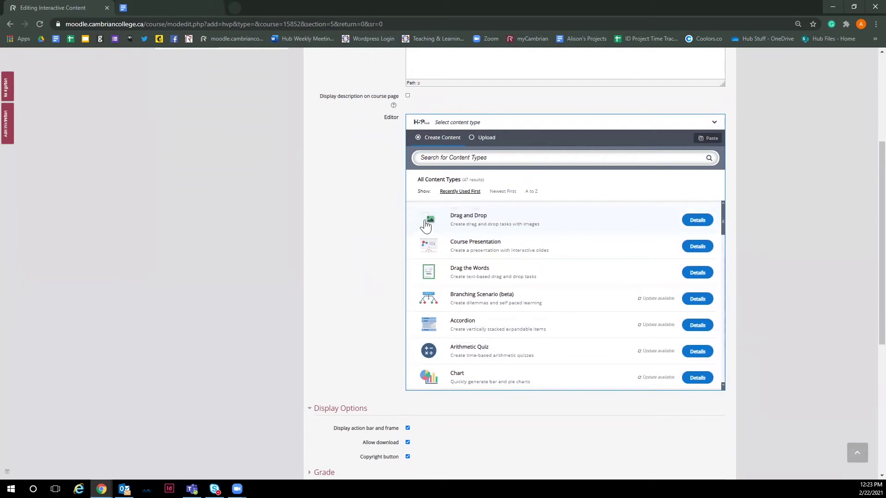
Step: Create a Drag and Drop item titled 'Filling Activity' and move on to its Task step
click(430, 221)
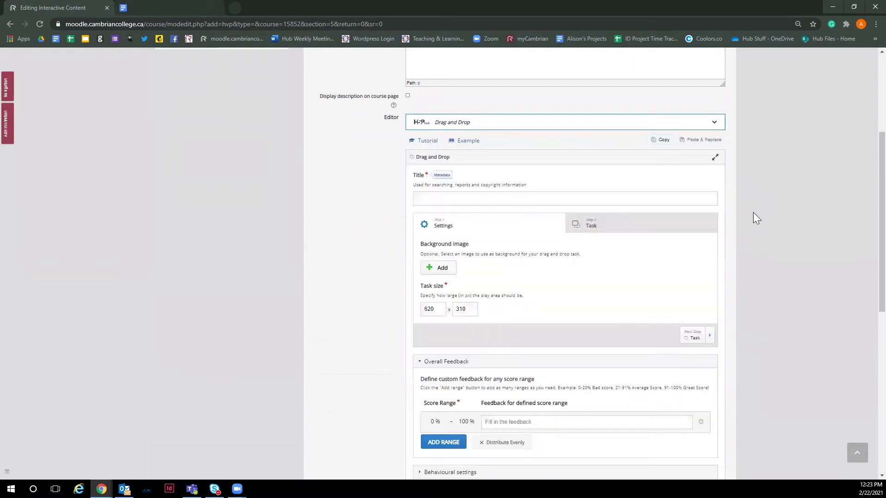
scroll(753, 217, down, 2)
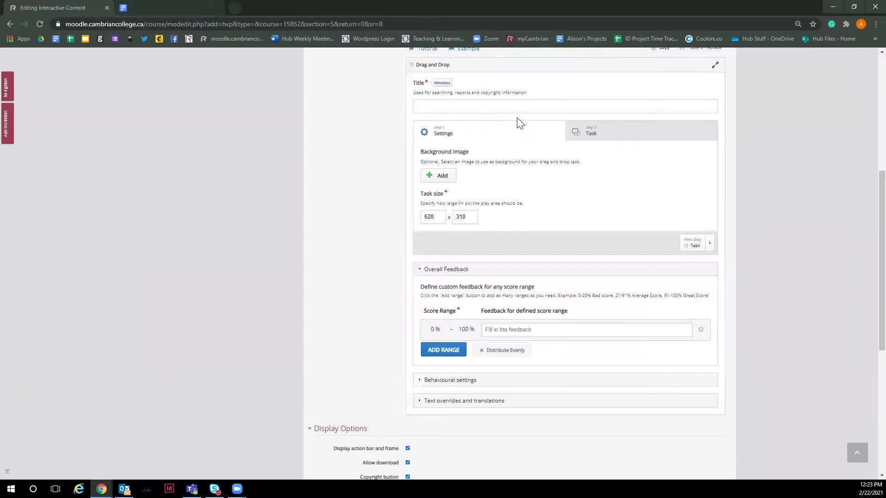
click(468, 106)
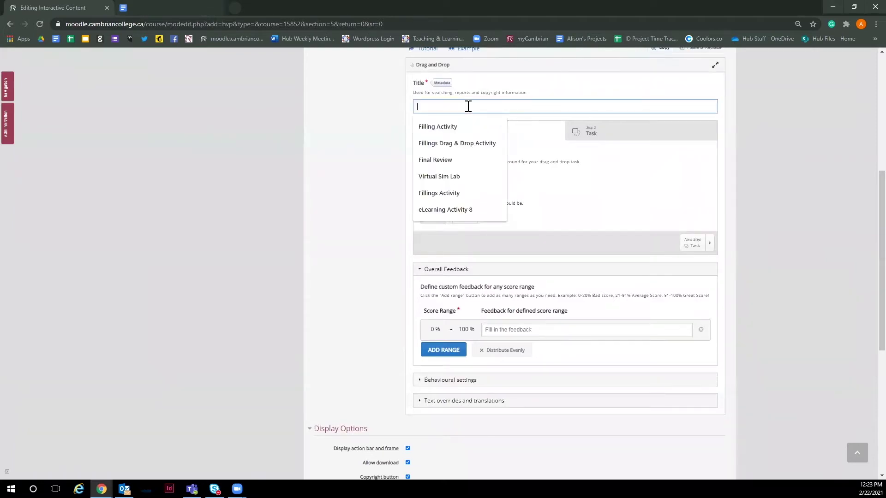
text(Filling )
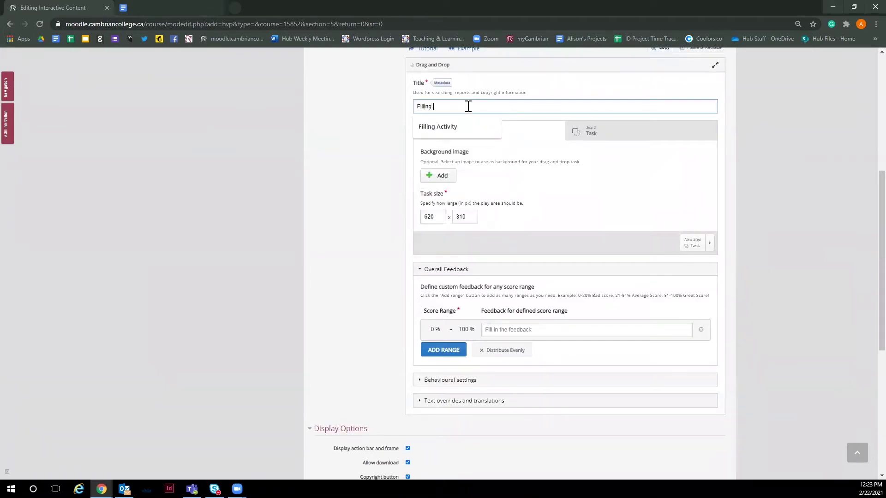
text(Activity)
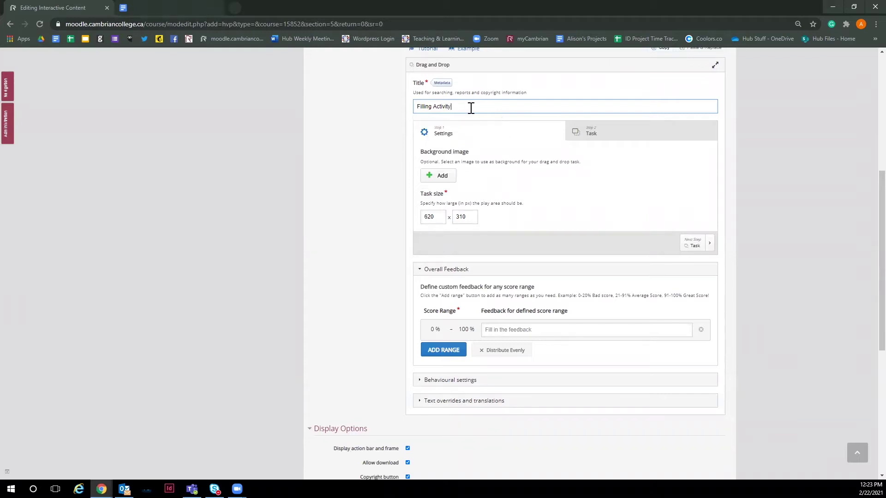
click(752, 153)
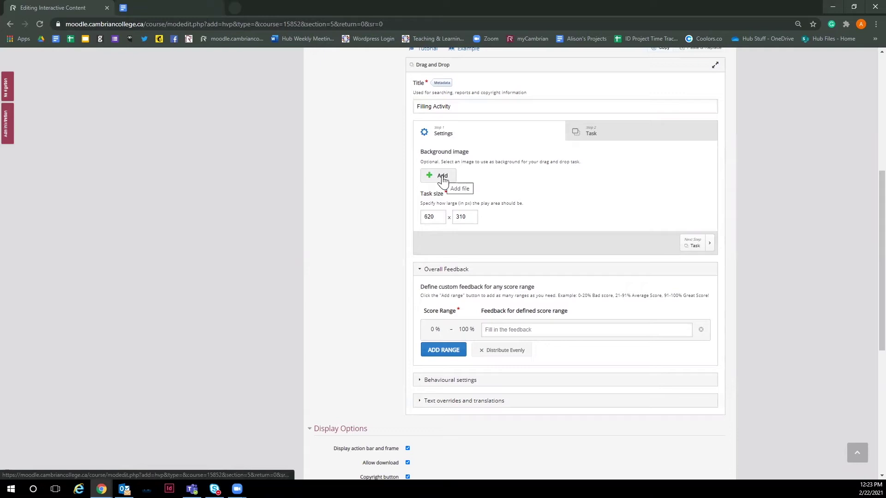
click(604, 138)
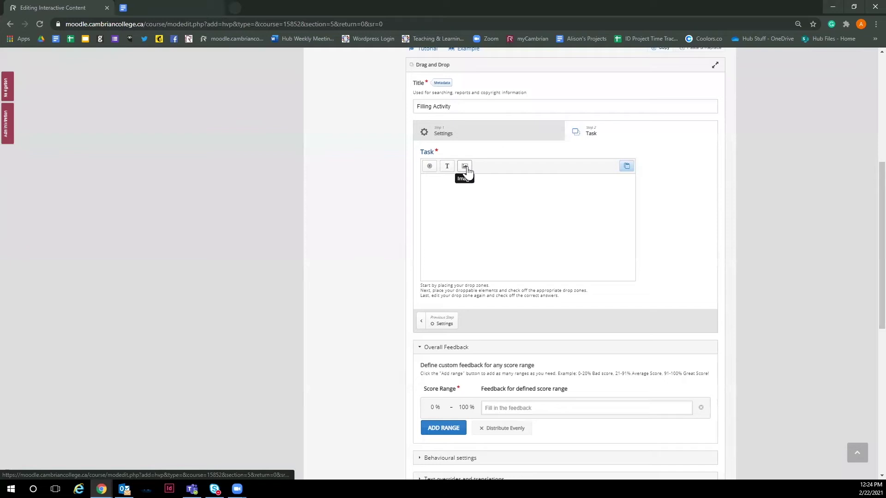
Step: Add the first tooth photo with alt text 'Amaglam filling' and place it near the canvas's top-left
click(465, 167)
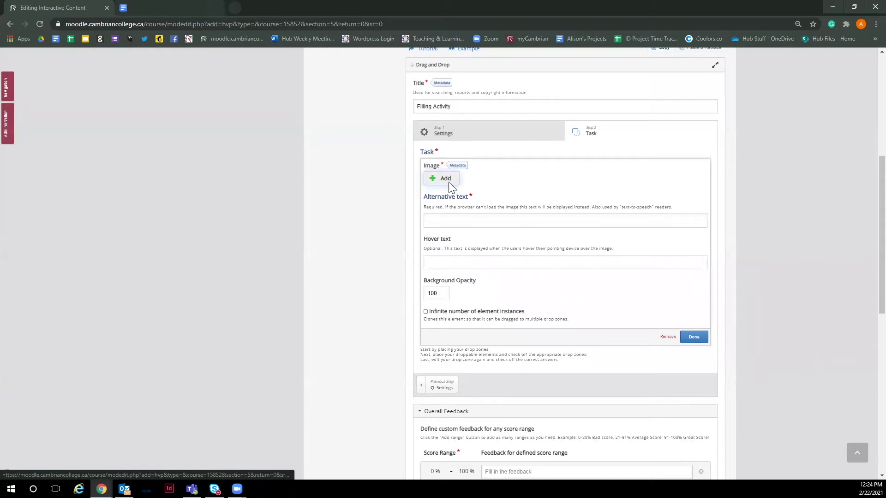
click(450, 181)
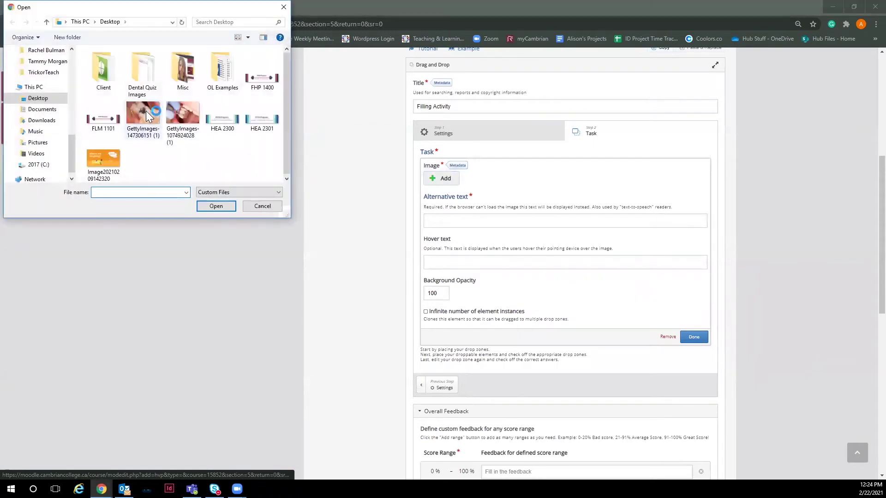
click(146, 110)
click(450, 262)
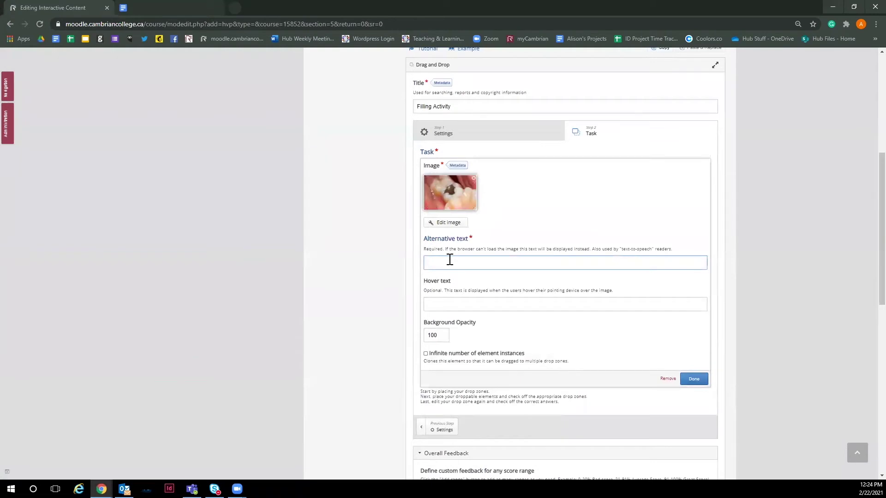
text(Amaglam filling)
scroll(471, 295, down, 1)
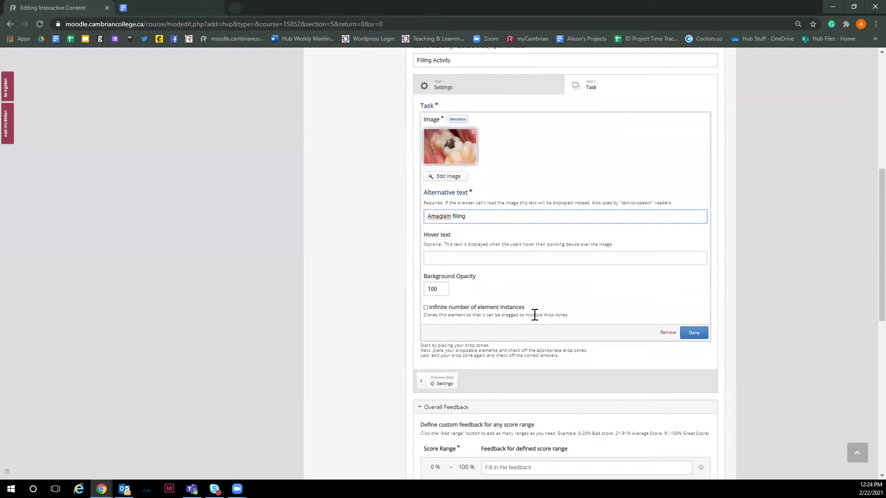
click(693, 333)
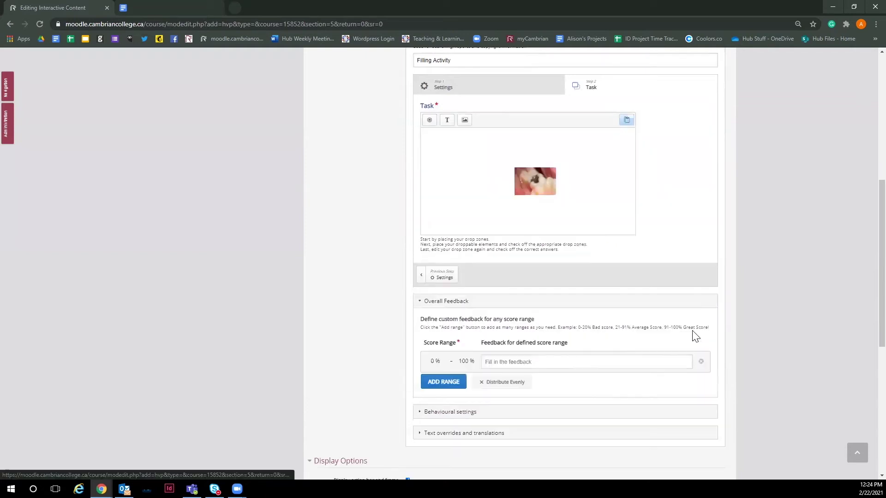
drag(554, 188, 469, 174)
click(504, 183)
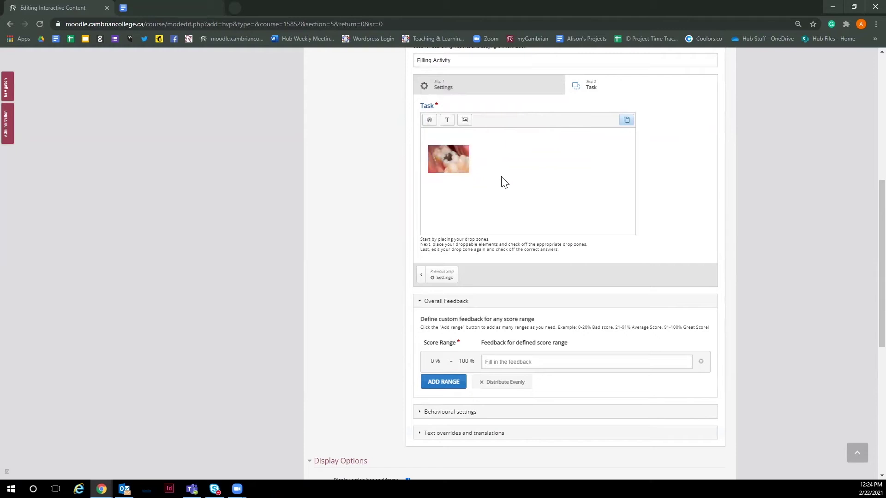
Step: Add the second tooth photo with alt text 'Composite filling' and place it beneath the first
click(465, 120)
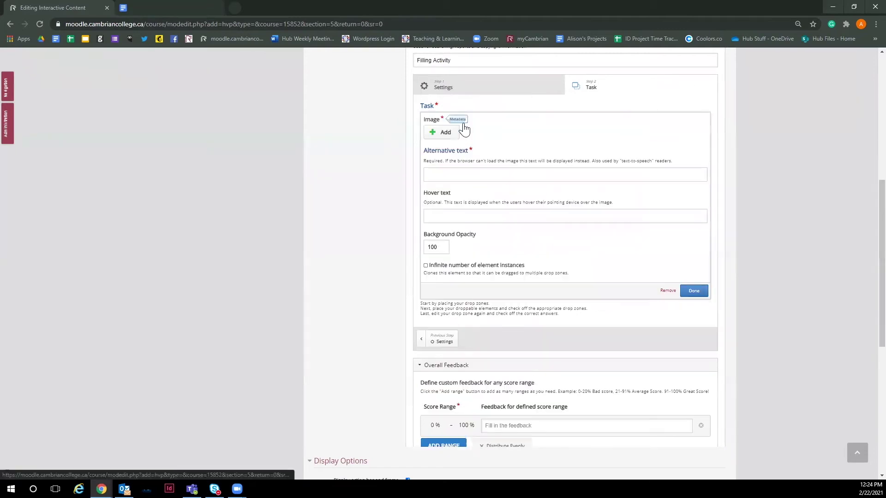
click(448, 133)
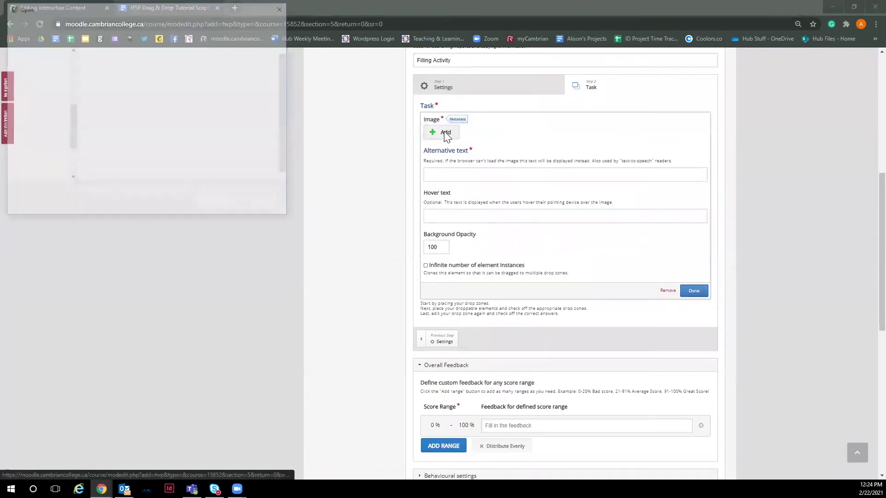
double_click(178, 117)
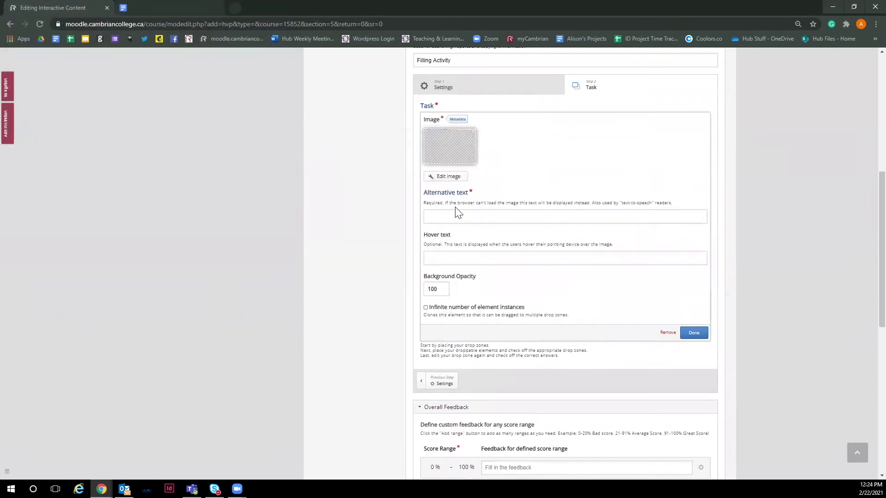
click(455, 216)
text(C)
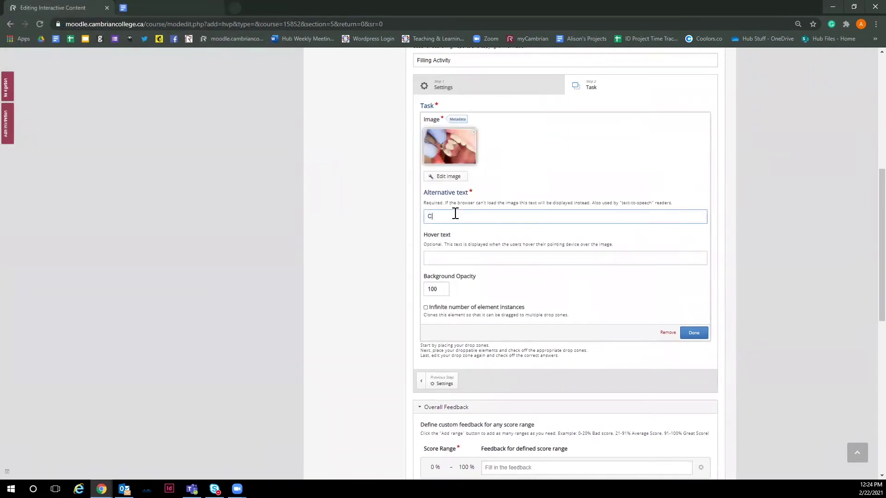
text(omposite filling)
click(695, 332)
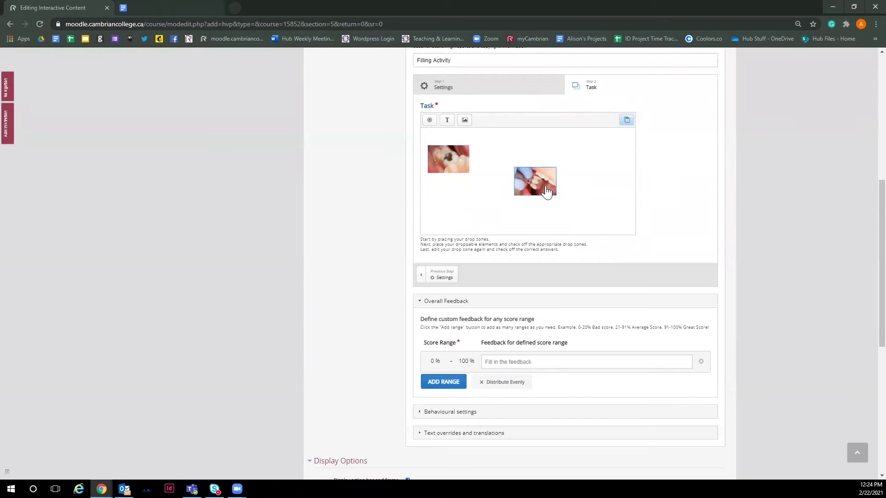
drag(548, 192, 458, 202)
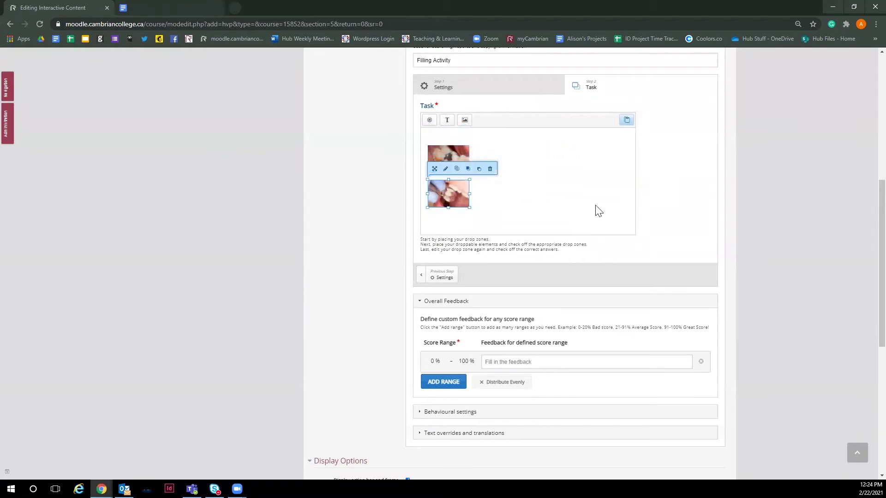
click(597, 210)
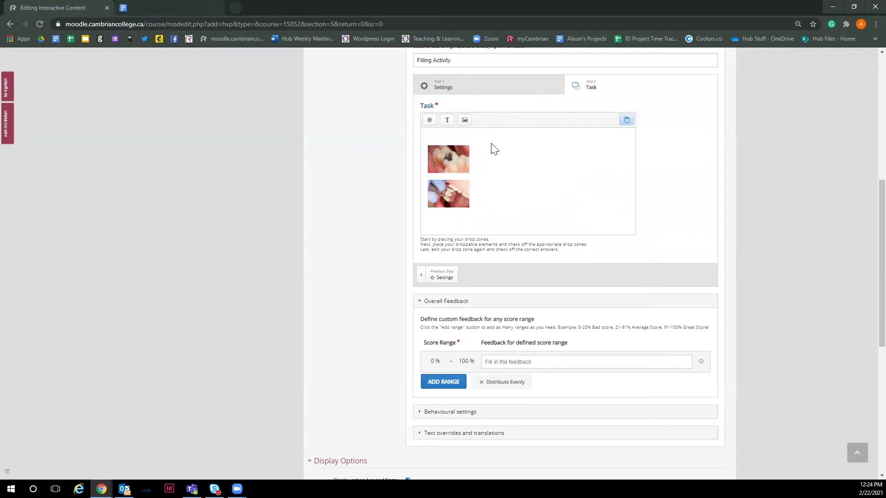
Step: Add a centred, bold 'Amaglam filling' text label and widen it to fit one line
click(446, 120)
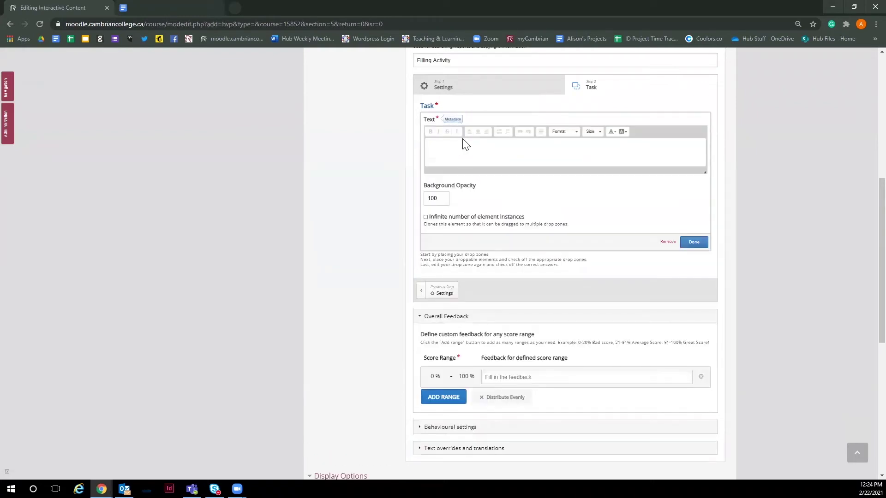
click(465, 144)
text(Amaglam filling)
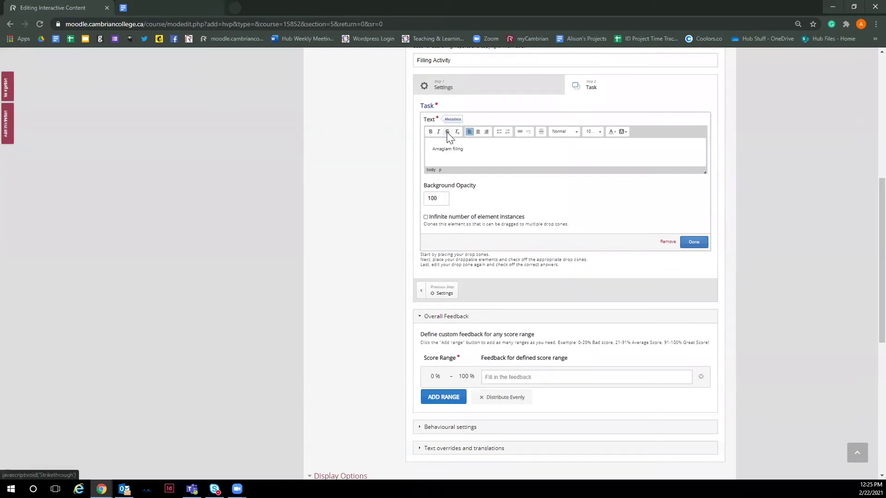
key(ctrl+a)
click(478, 132)
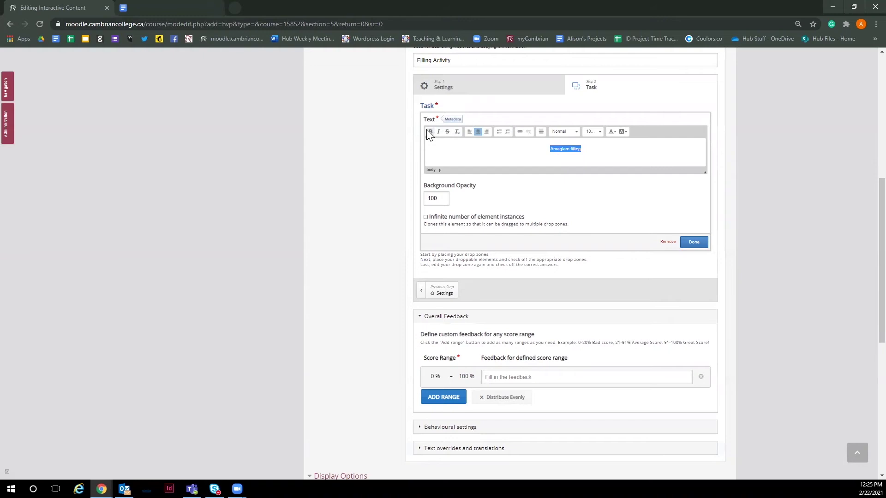
click(429, 131)
click(690, 245)
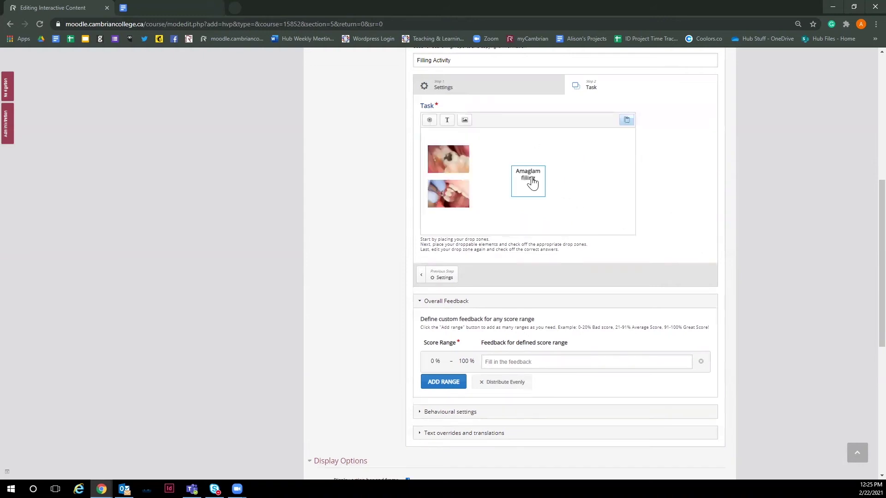
click(542, 181)
drag(544, 182, 575, 217)
click(613, 217)
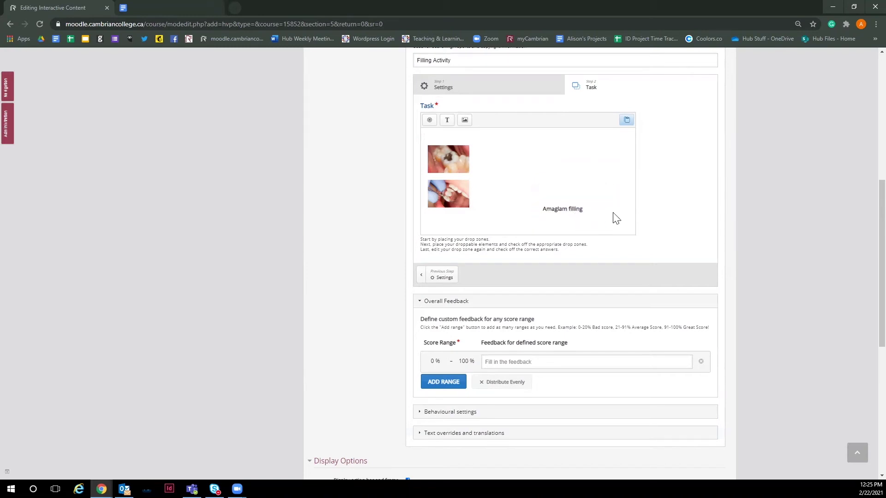
Step: Duplicate the label, move the copy above the original, and change its text to 'Composite filling'
click(584, 217)
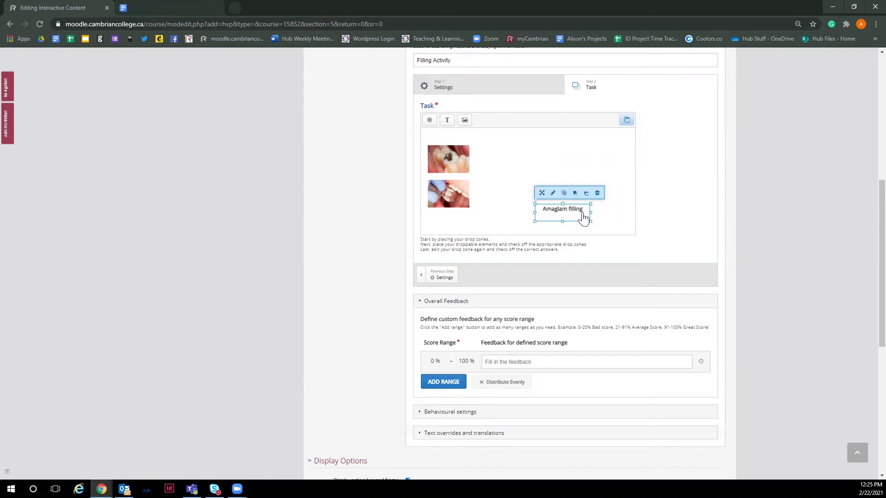
click(565, 196)
click(626, 121)
drag(545, 186, 576, 181)
double_click(576, 180)
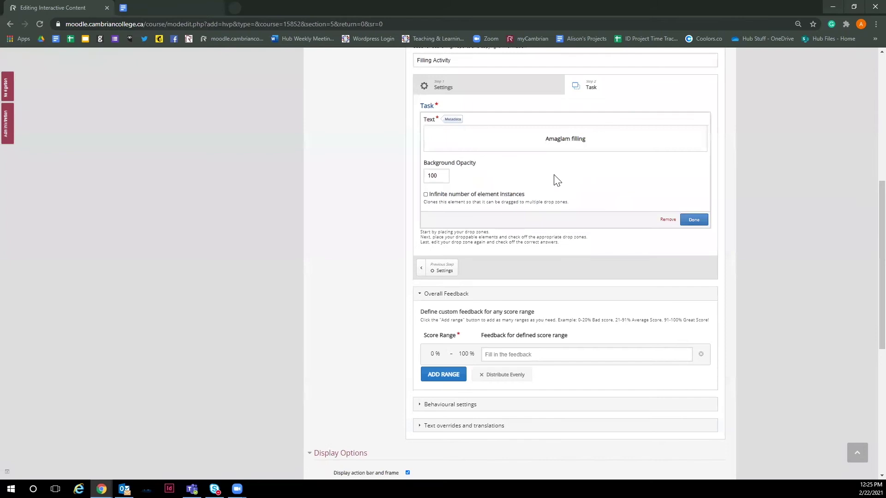
click(568, 148)
click(568, 148)
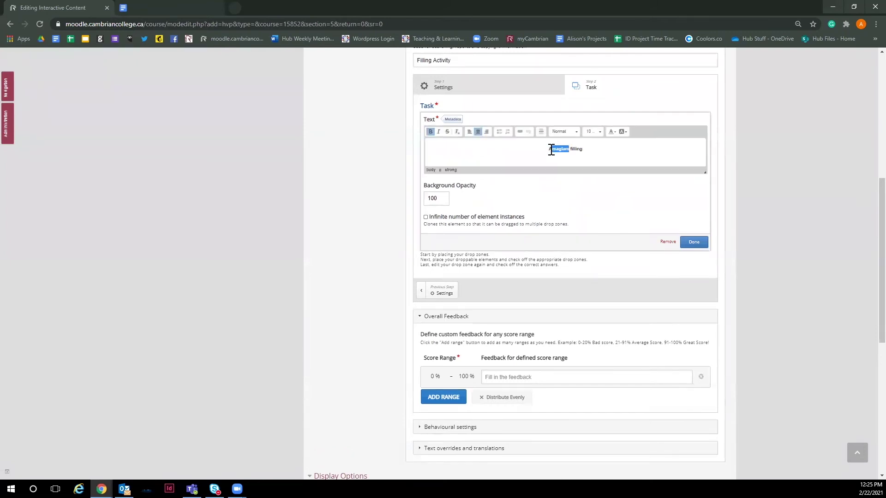
text(Composite)
Step: Save the Composite filling label and add an auto-aligning drop zone labelled 'Composite filling zone'
click(695, 243)
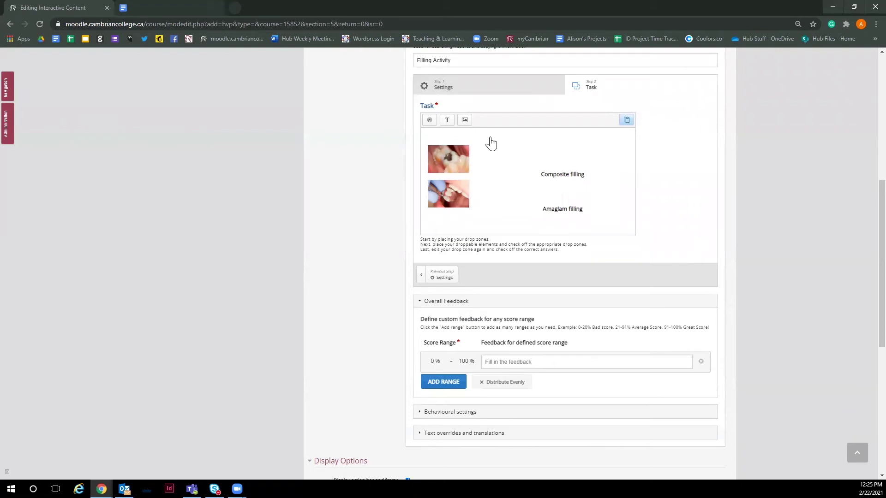
click(429, 121)
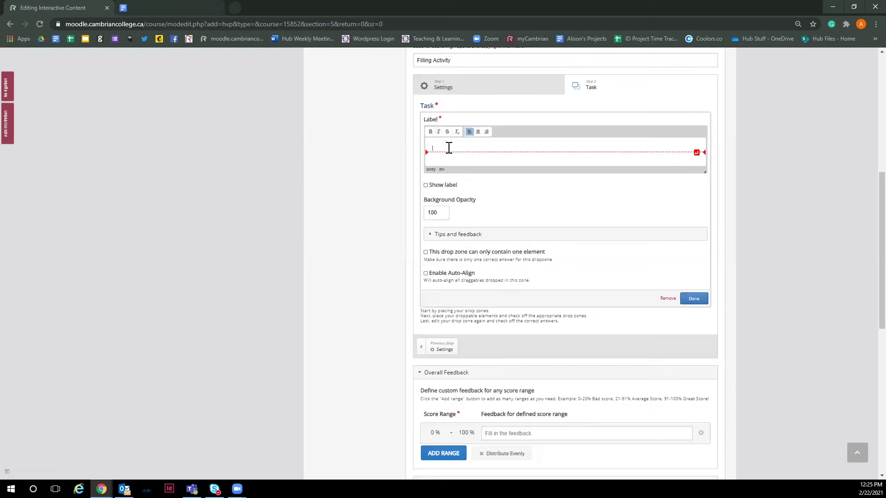
text(Composite filling)
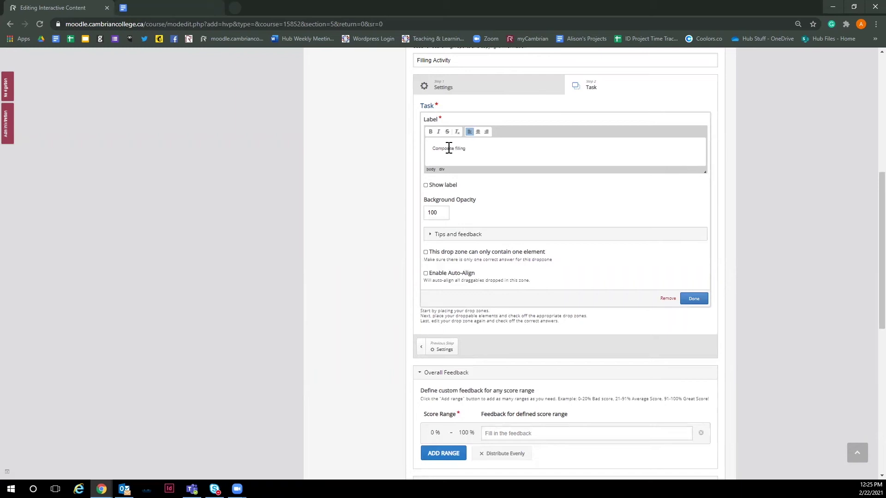
text( zone)
click(426, 273)
Step: Place the drop zone above the Composite filling label and nudge the Amaglam filling label lower
click(693, 300)
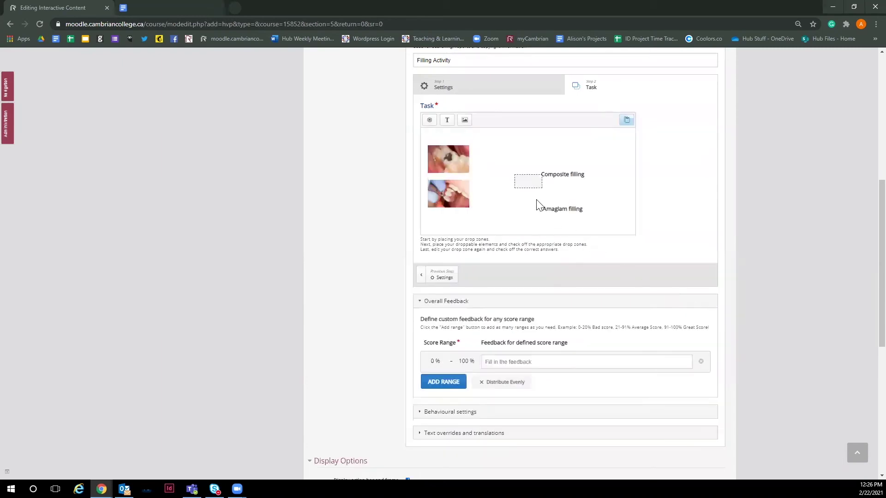
drag(524, 189, 574, 172)
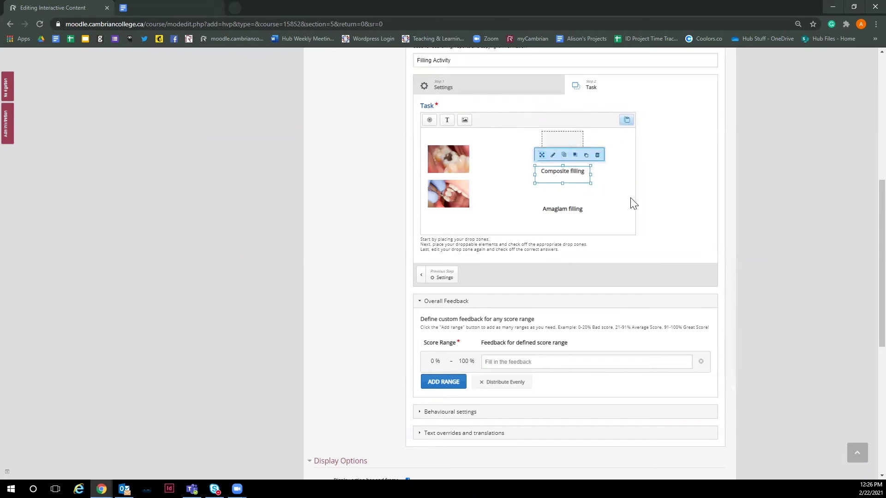
click(604, 203)
drag(583, 210, 584, 224)
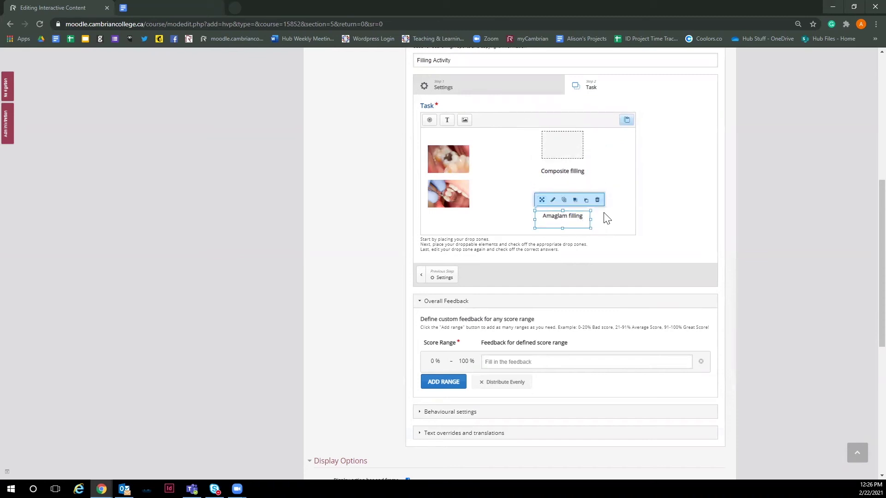
click(606, 218)
Step: Copy the Composite filling drop zone and place the duplicate above the Amaglam filling label
click(557, 149)
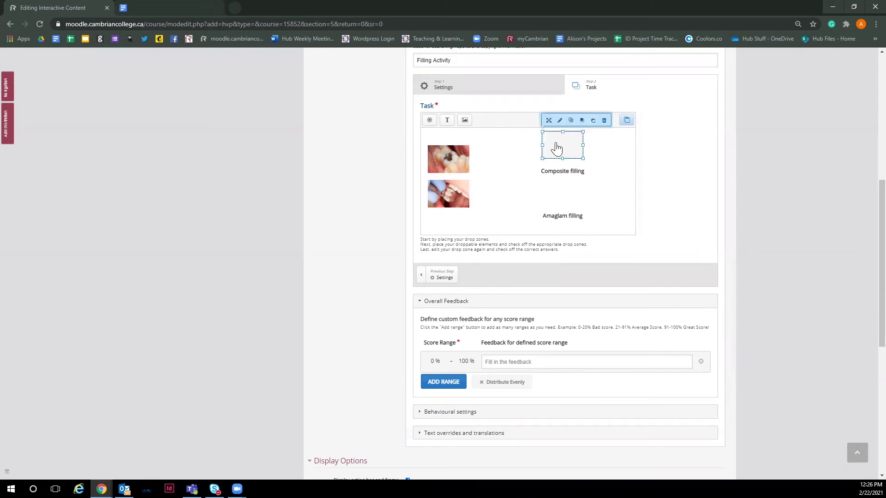
click(572, 121)
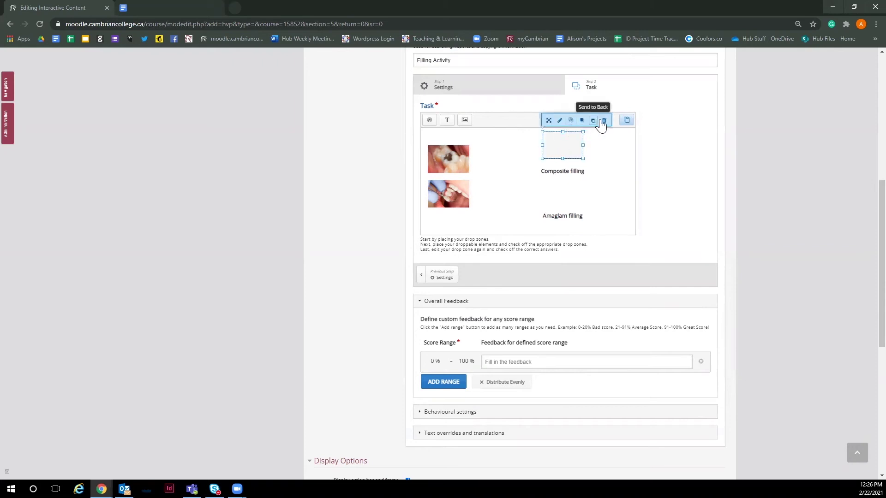
click(627, 121)
drag(532, 191, 564, 201)
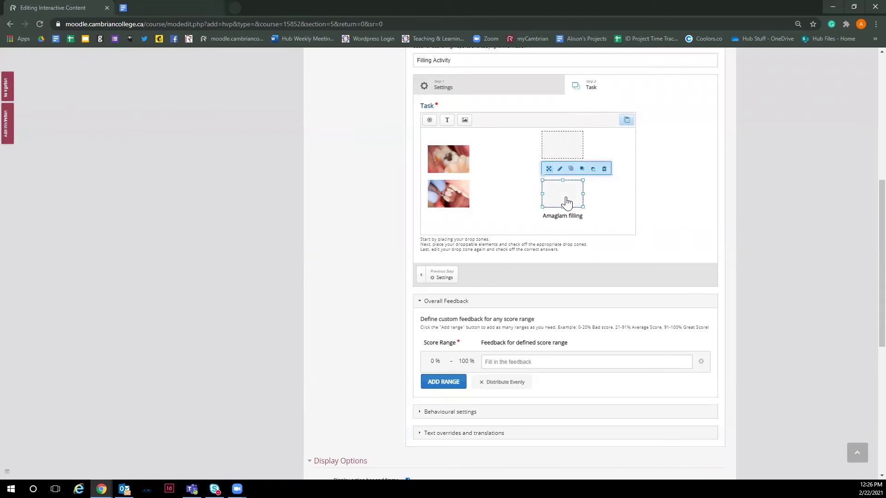
Step: Rename the pasted drop zone's label to 'Amaglam filling zone' and save it
double_click(564, 202)
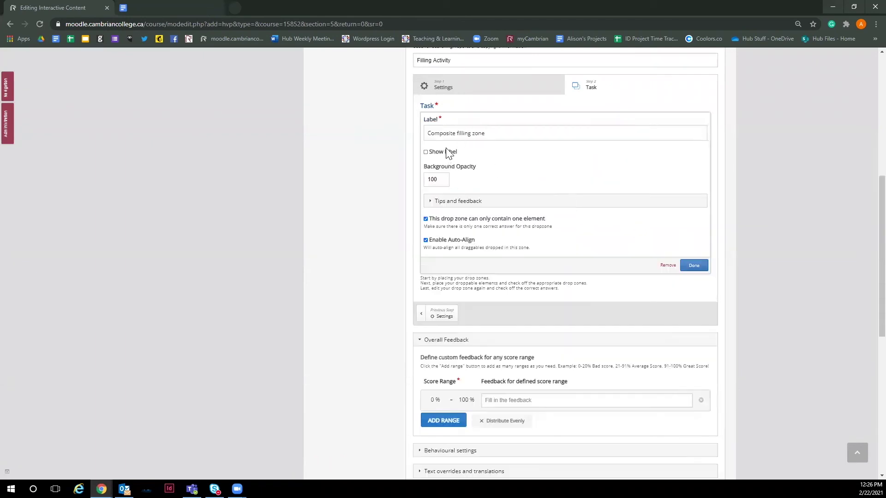
click(457, 135)
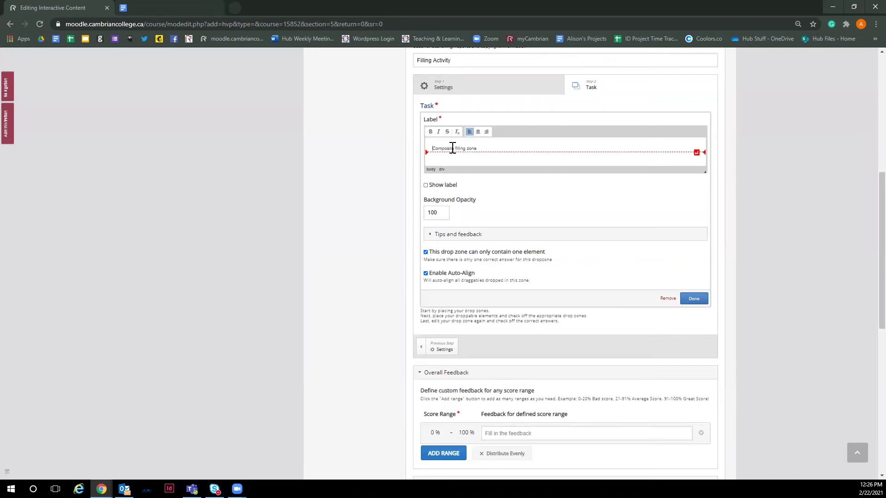
drag(453, 148, 415, 149)
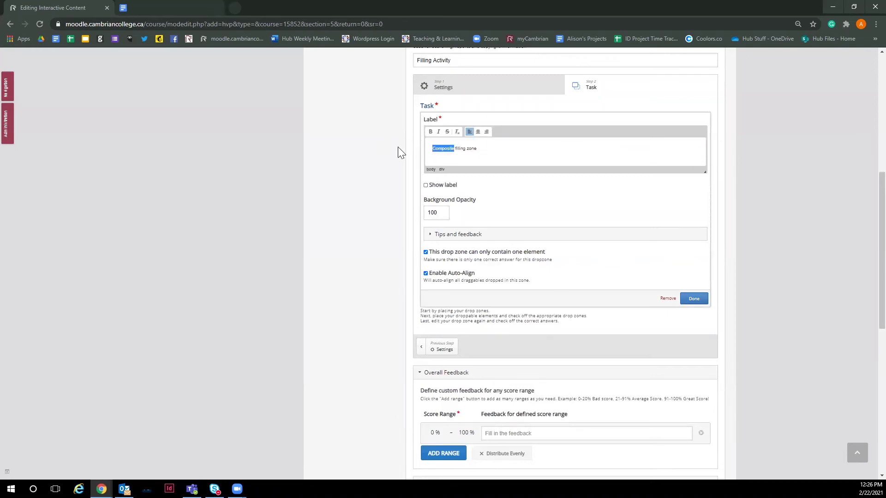
text(Amaglam)
click(695, 300)
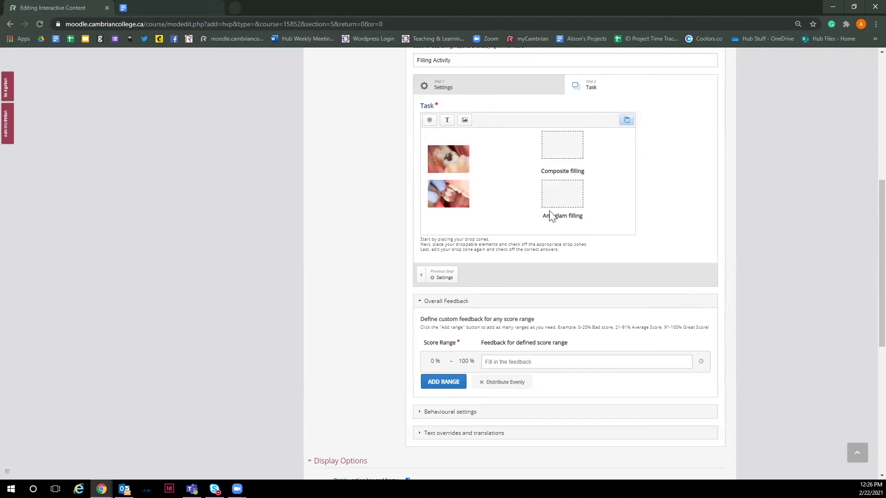
Step: Allow both tooth images to be dropped into every drop zone using Select all
double_click(450, 168)
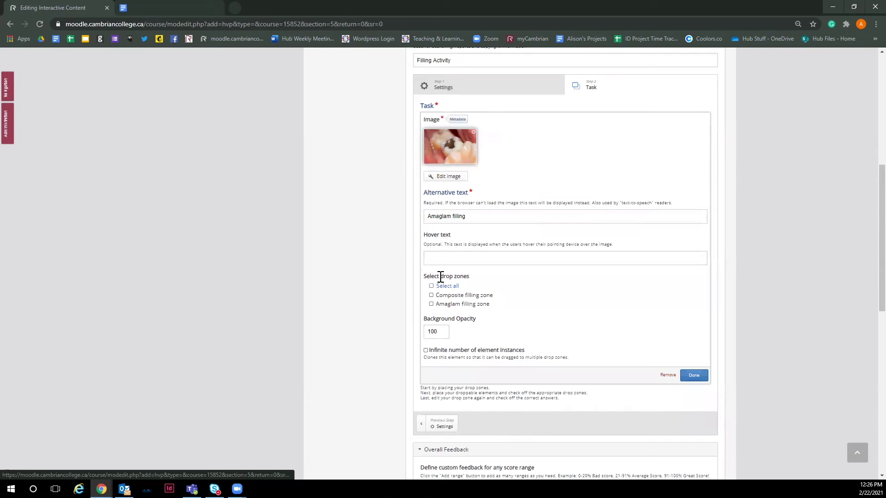
click(430, 287)
click(696, 376)
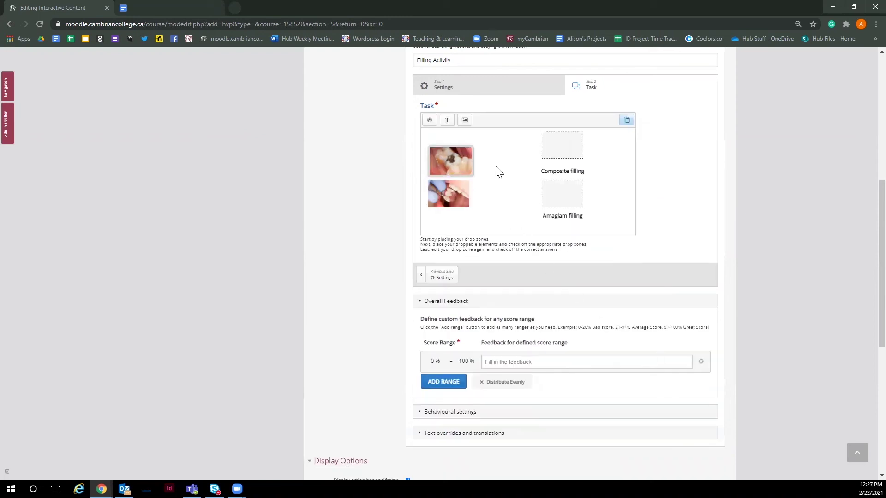
click(460, 167)
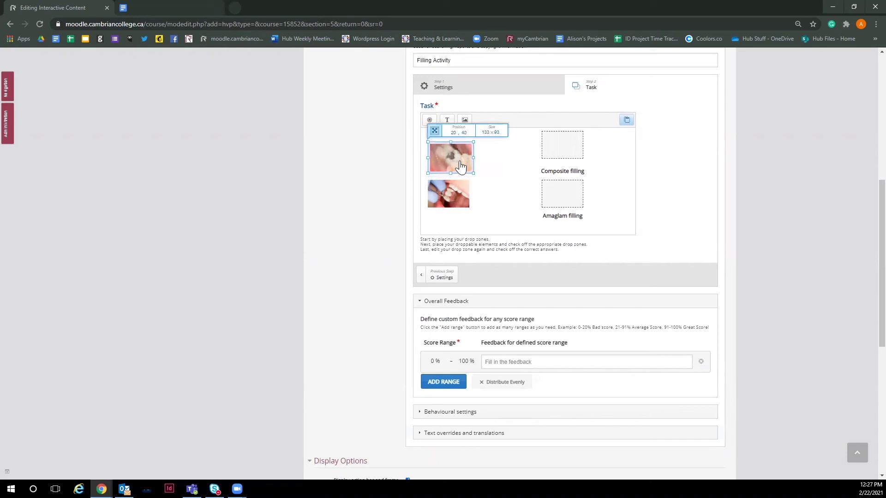
click(516, 181)
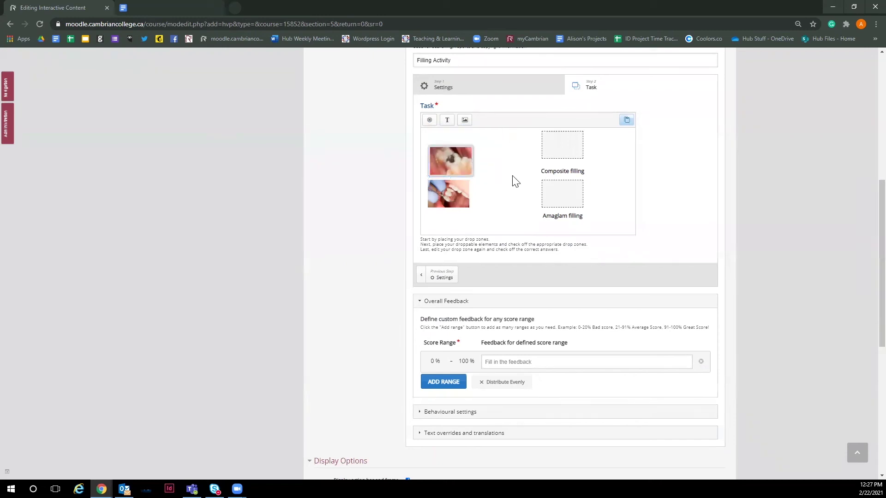
double_click(459, 203)
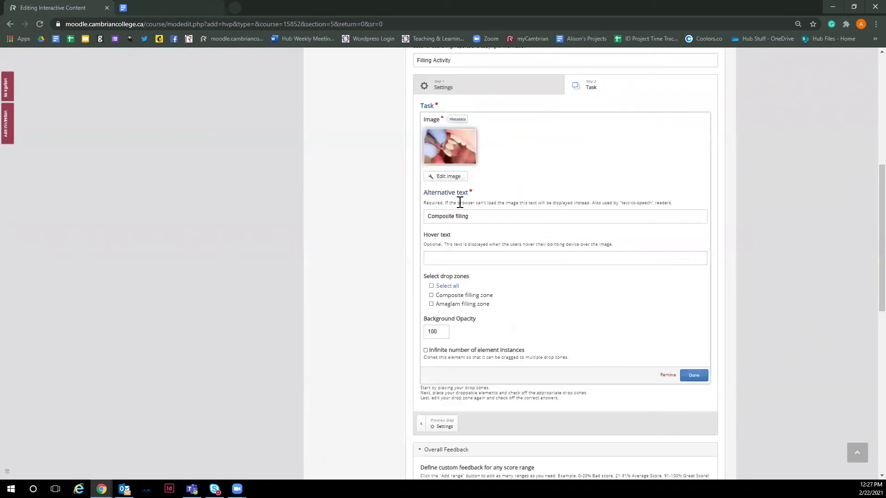
click(431, 286)
click(694, 375)
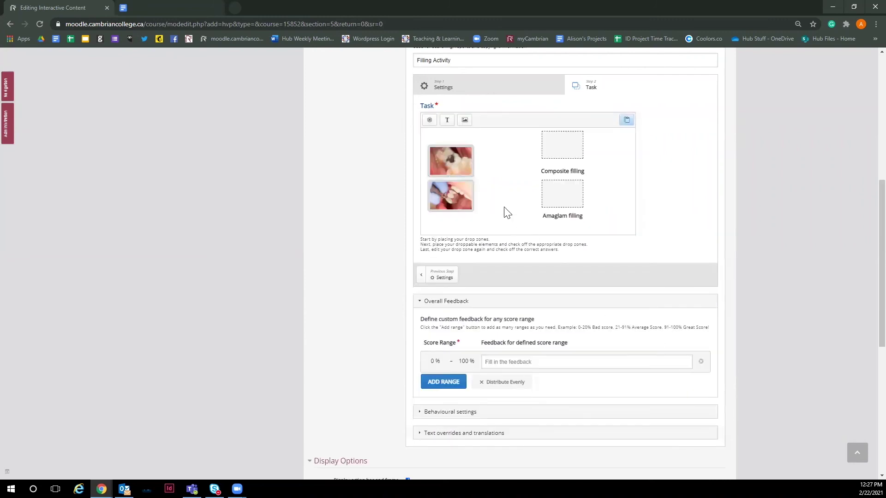
Step: Set each drop zone's correct element: Composite filling image and Amaglam filling image respectively
double_click(560, 149)
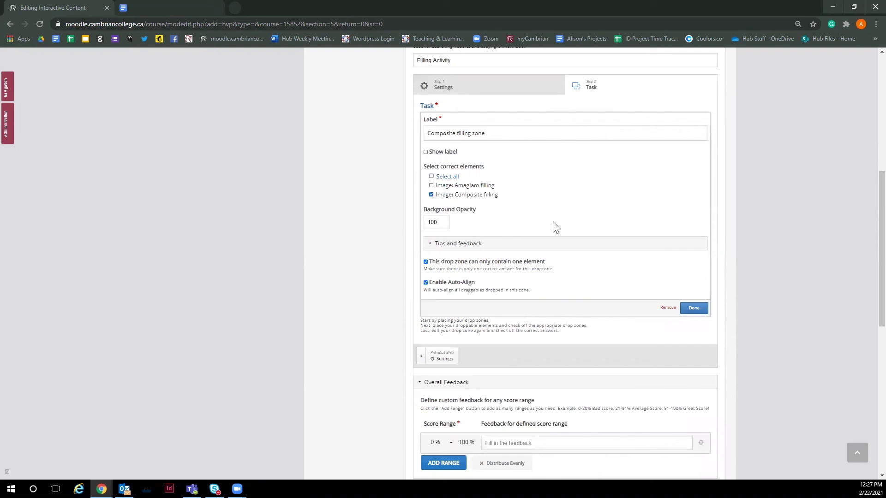
click(698, 308)
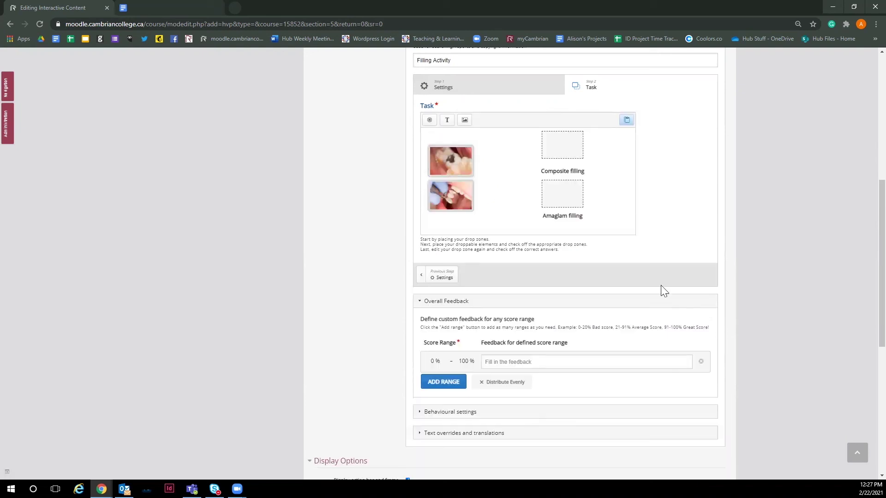
click(557, 198)
double_click(556, 198)
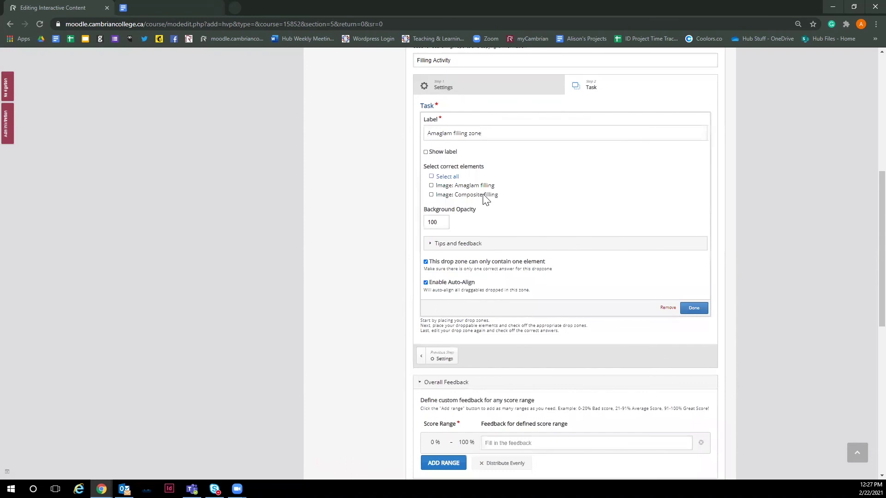
click(432, 186)
click(694, 307)
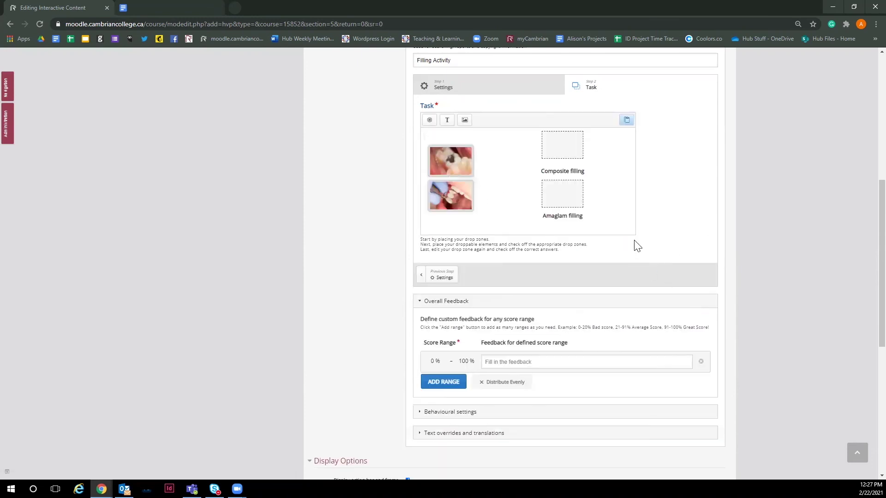
click(570, 223)
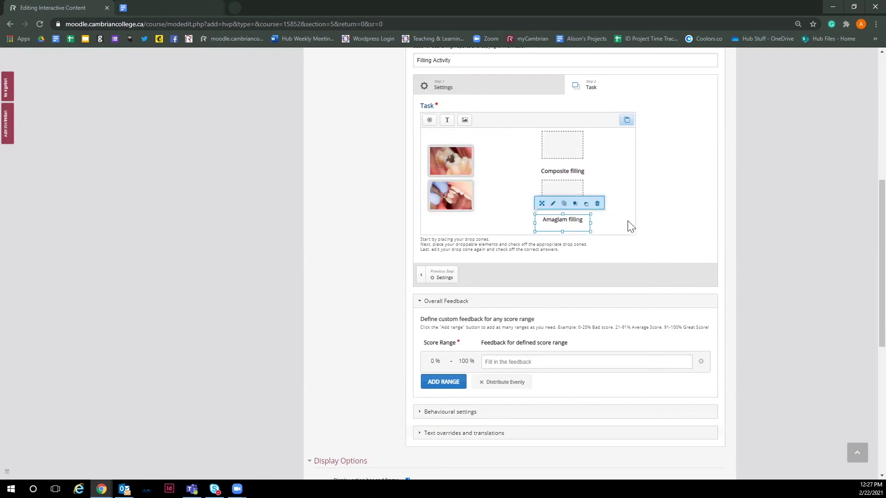
click(571, 198)
click(589, 193)
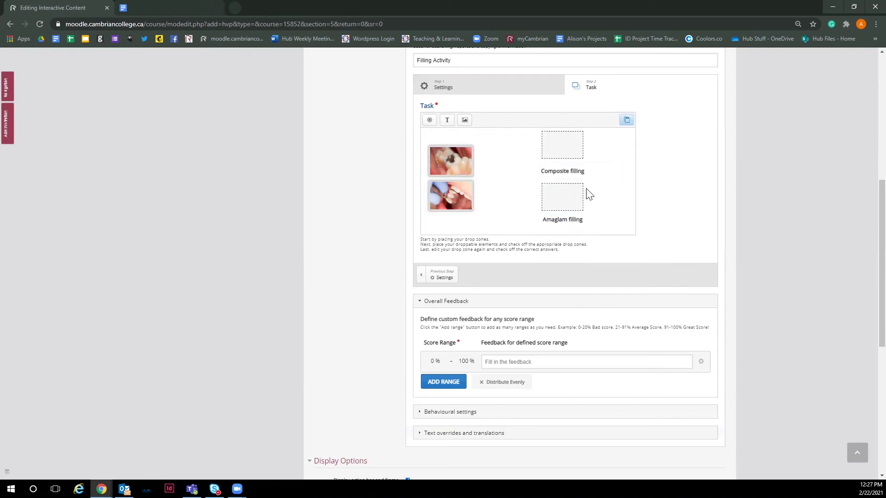
click(571, 177)
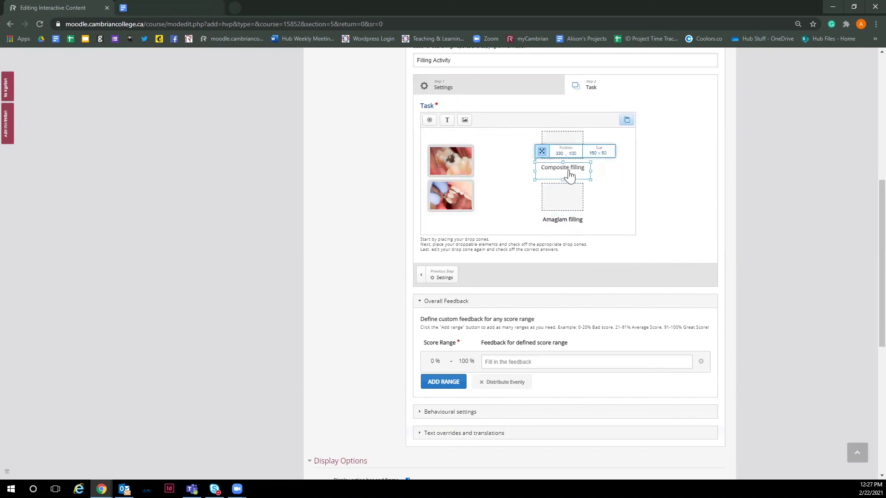
click(615, 200)
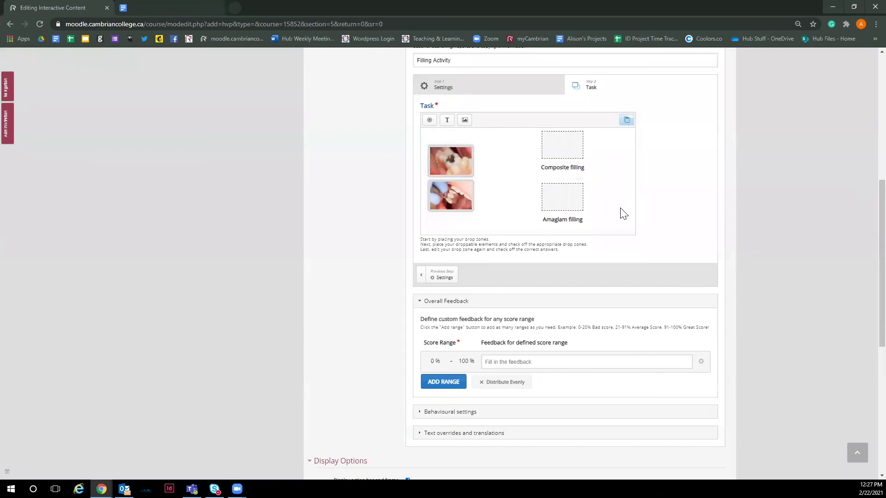
Step: Under Behavioural settings, change Drop Zone Highlighting to Always
scroll(621, 209, down, 1)
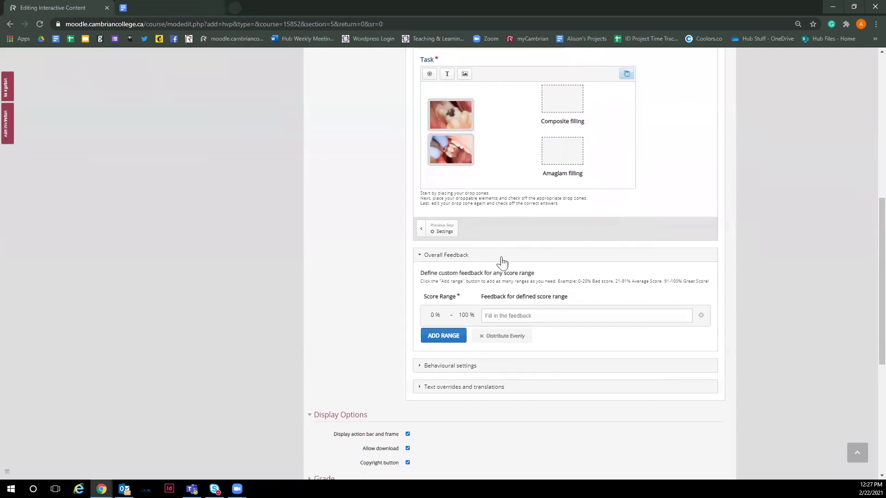
click(461, 366)
scroll(462, 368, down, 3)
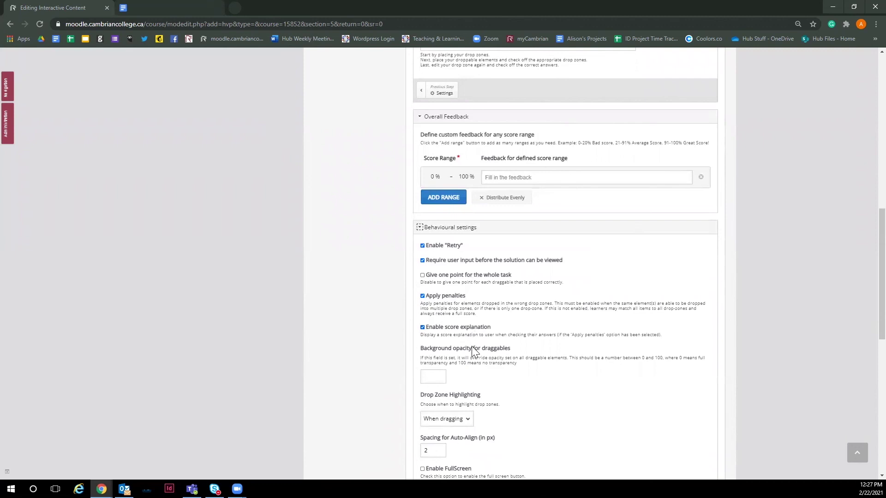
scroll(474, 361, down, 2)
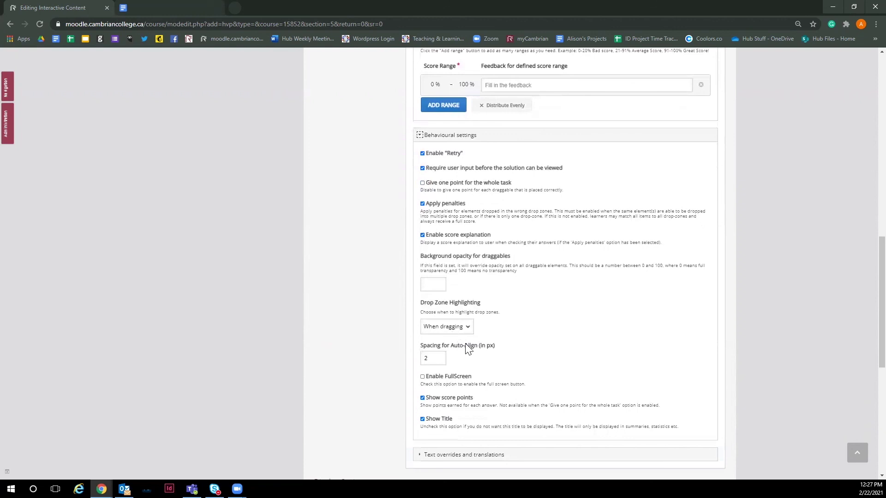
click(449, 327)
click(445, 349)
click(449, 329)
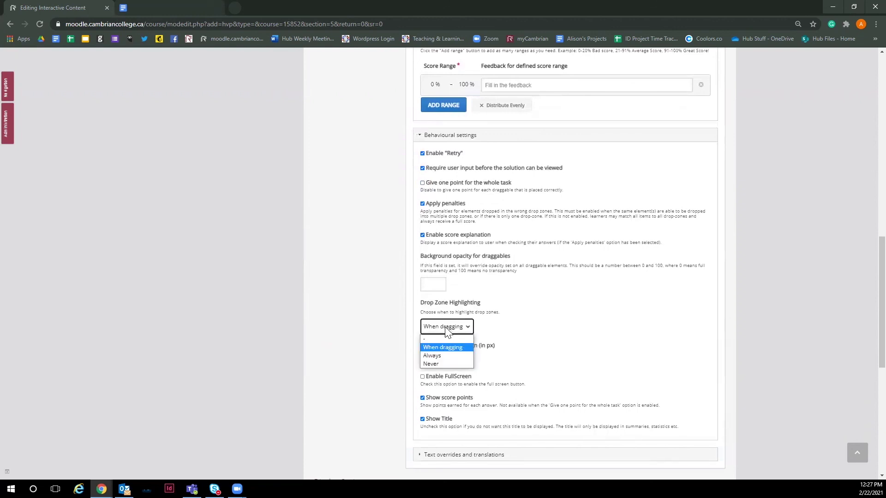
click(442, 355)
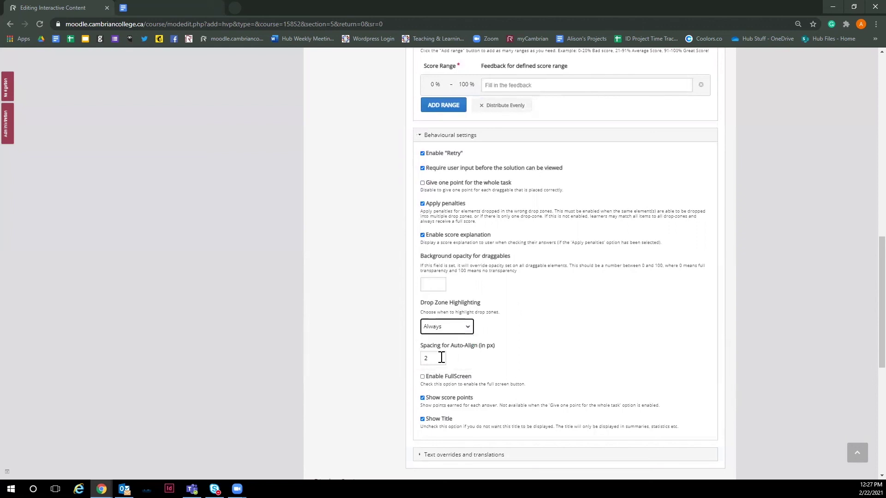
click(520, 343)
scroll(520, 342, down, 4)
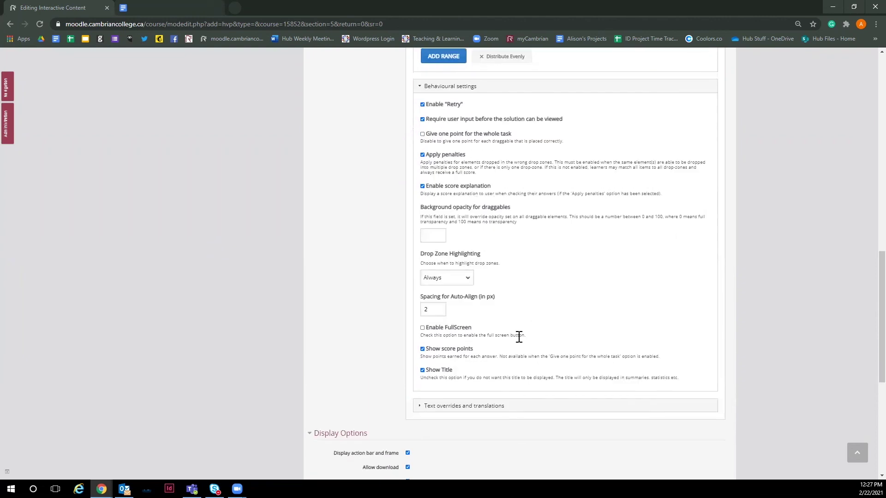
scroll(519, 337, down, 3)
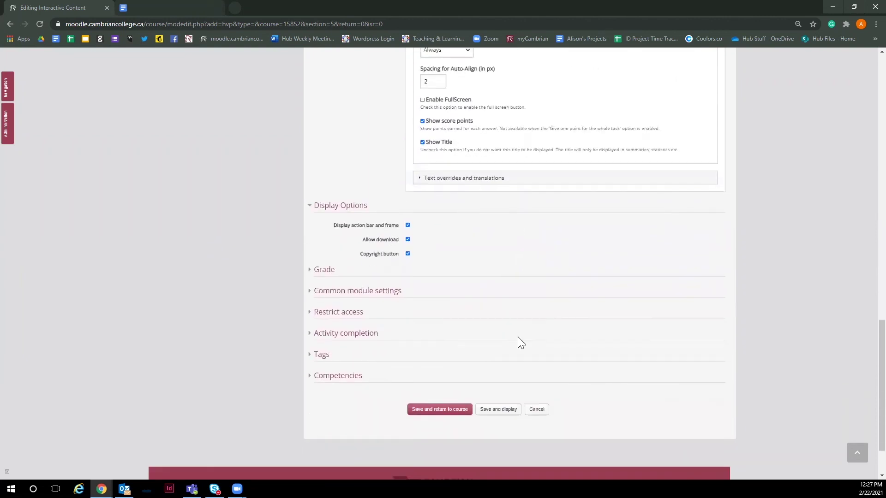
Step: Save and display, drop the images into the Amaglam and Composite zones, and check
click(499, 409)
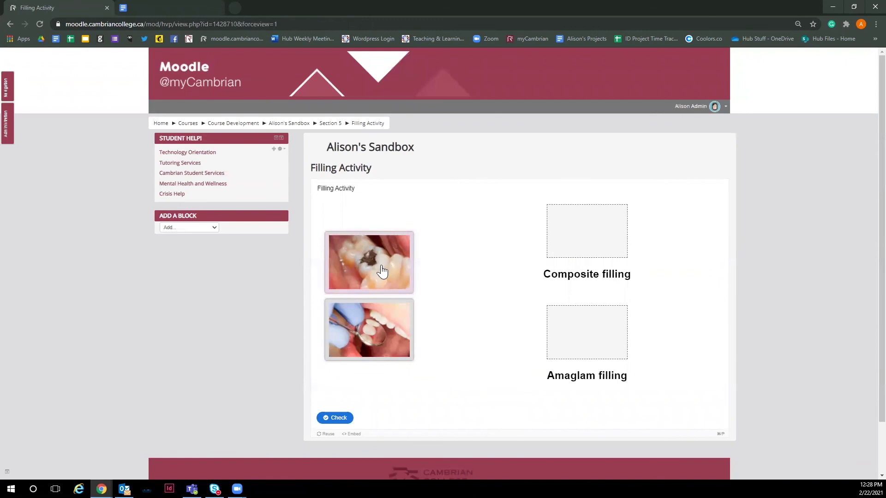
drag(383, 272, 556, 337)
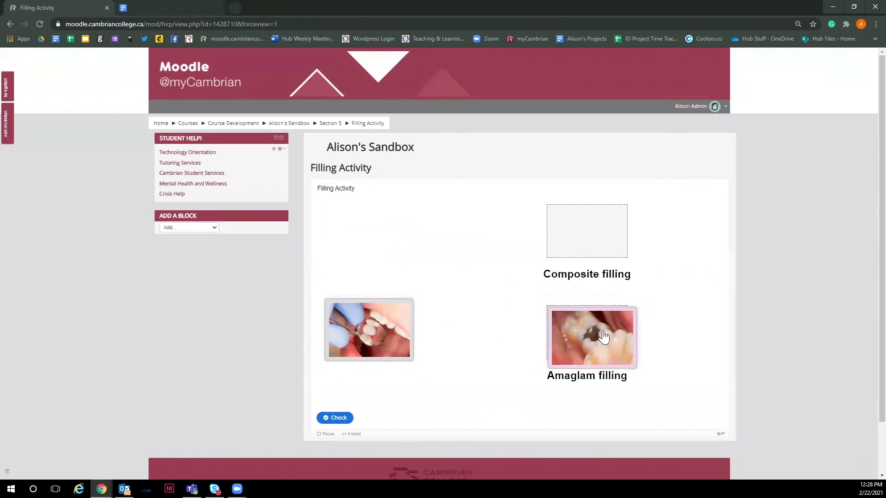
drag(368, 333, 585, 234)
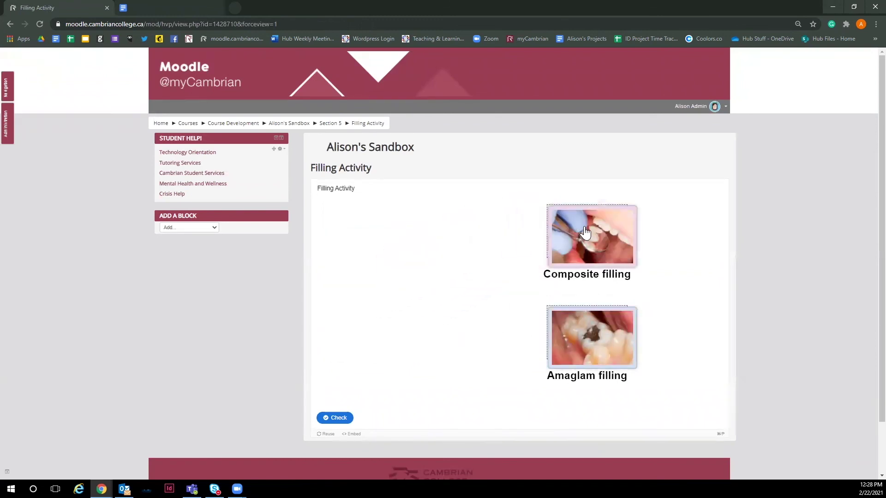
click(339, 420)
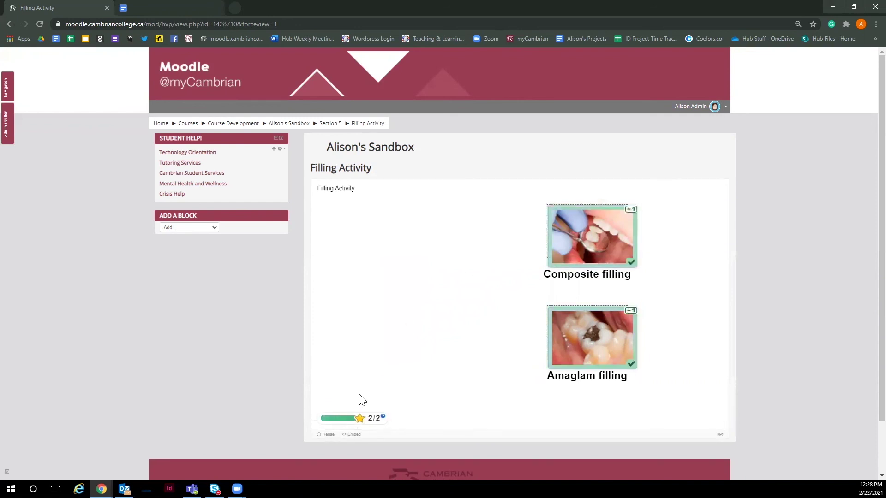